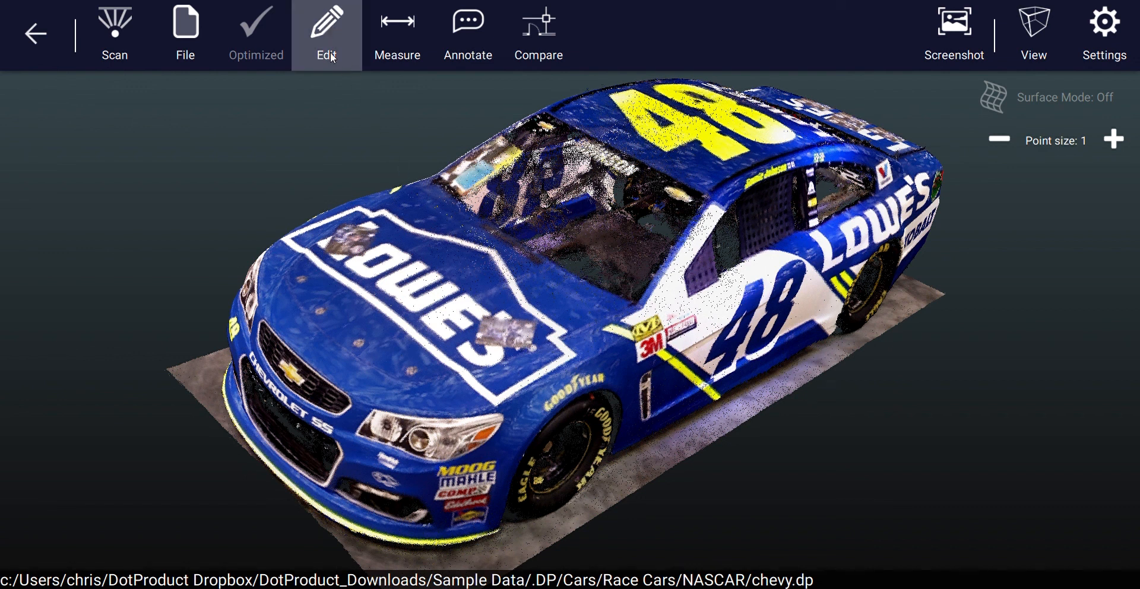
# Open the setup of the user-defined coordinate system for the car scan.
pyautogui.click(318, 34)
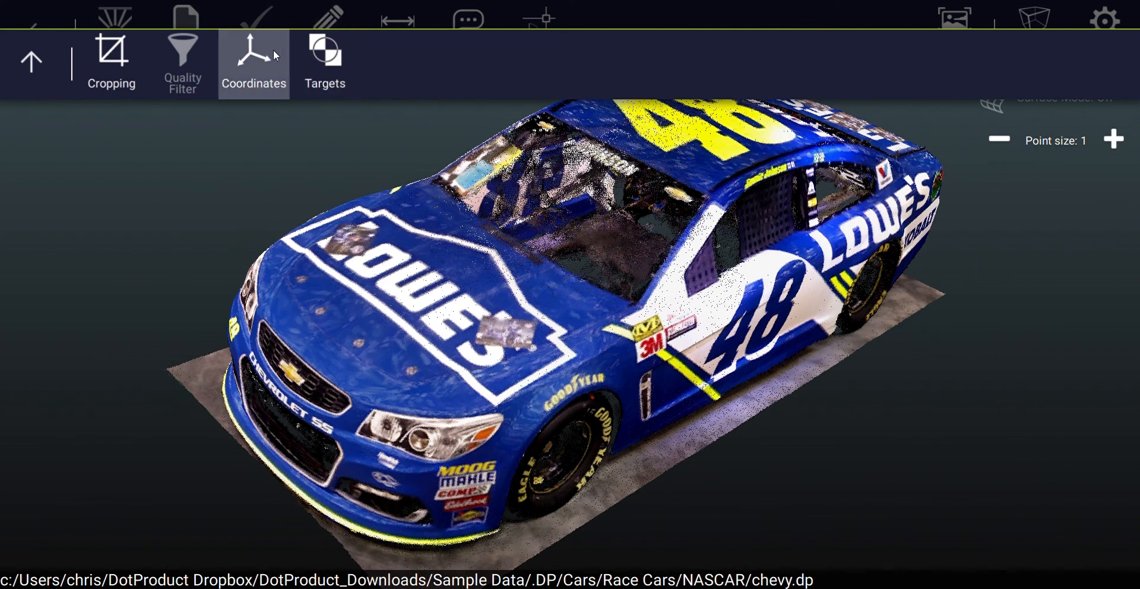
pyautogui.click(265, 63)
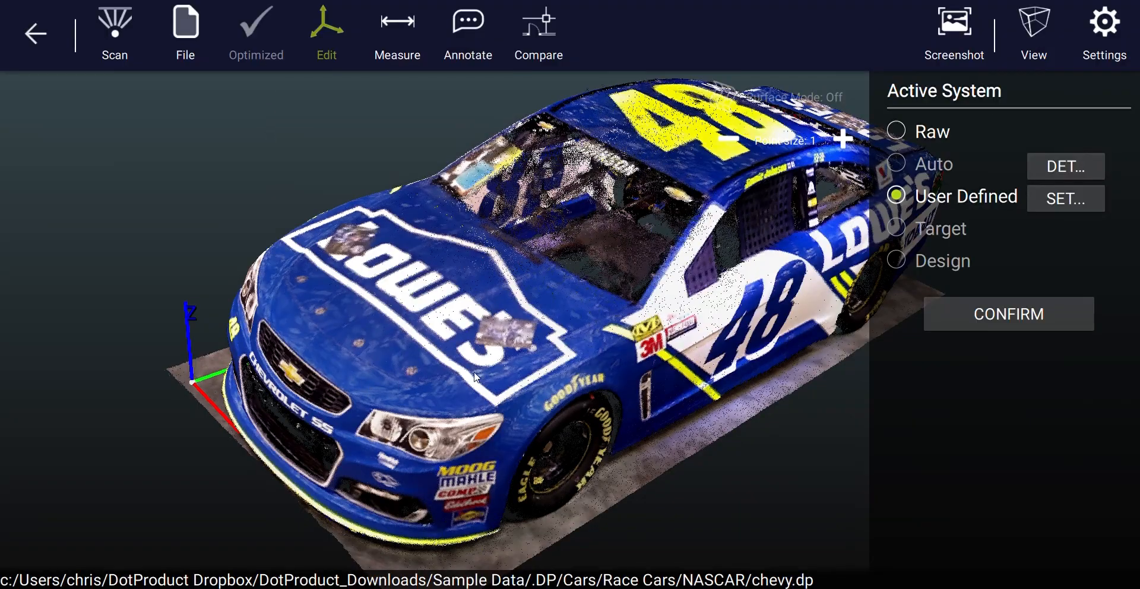
pyautogui.moveTo(474, 377); pyautogui.dragTo(541, 378)
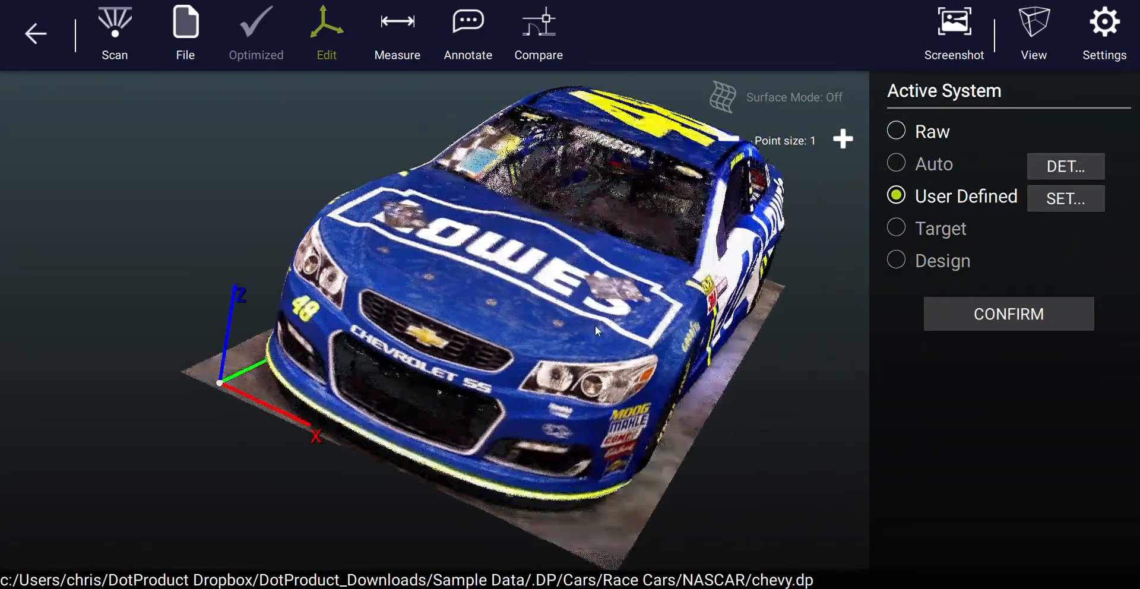
pyautogui.moveTo(598, 326); pyautogui.dragTo(502, 349)
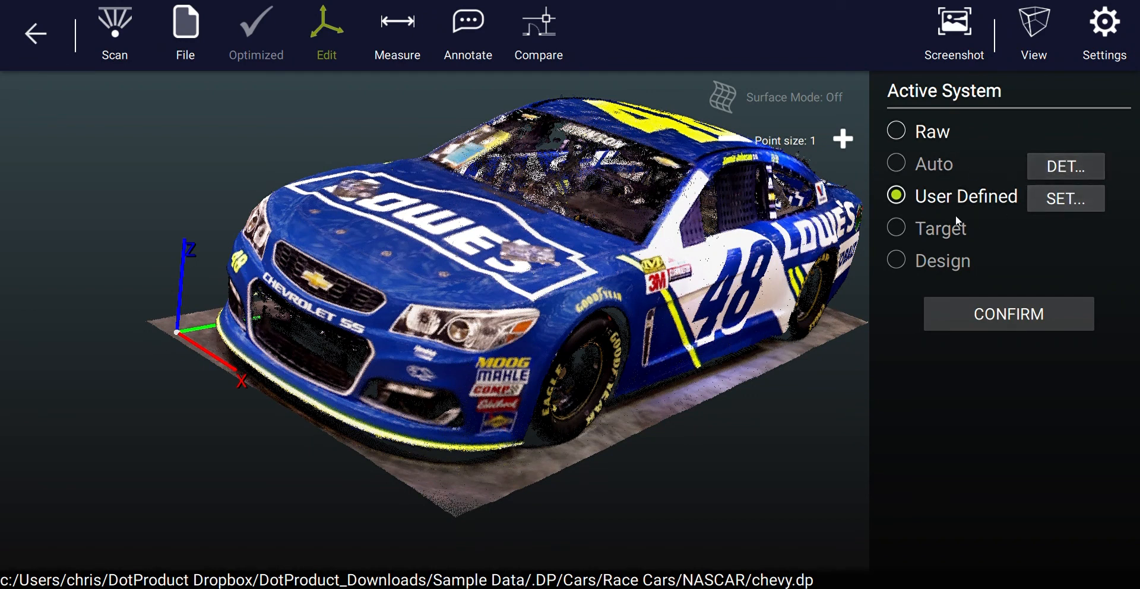
pyautogui.click(1059, 200)
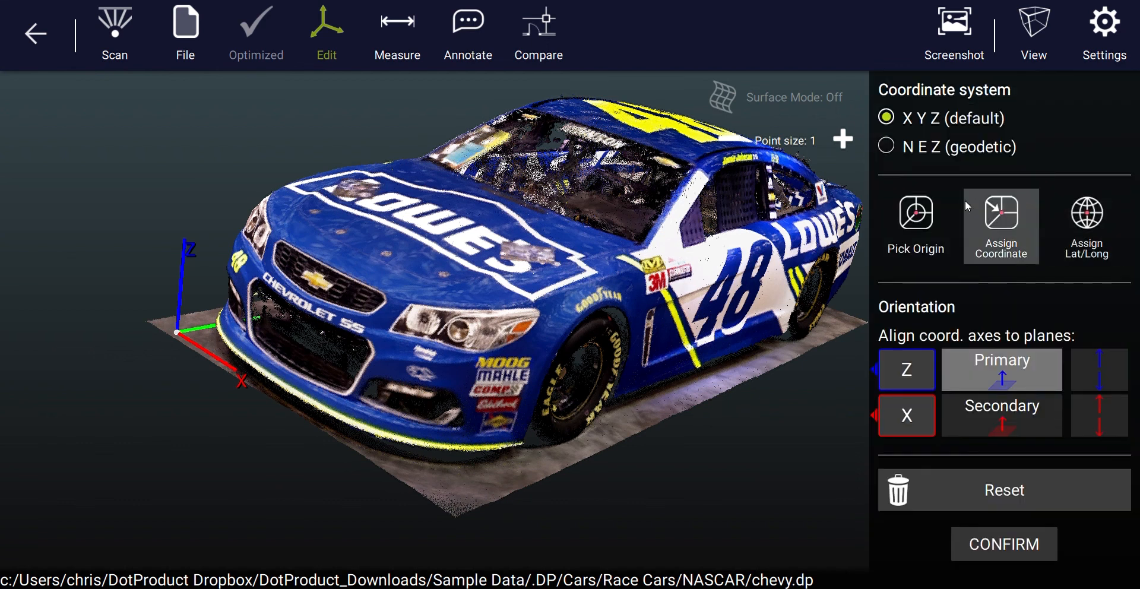
# Pick the front corner of the floor nearest the car's front wheel as the new coordinate origin.
pyautogui.click(914, 221)
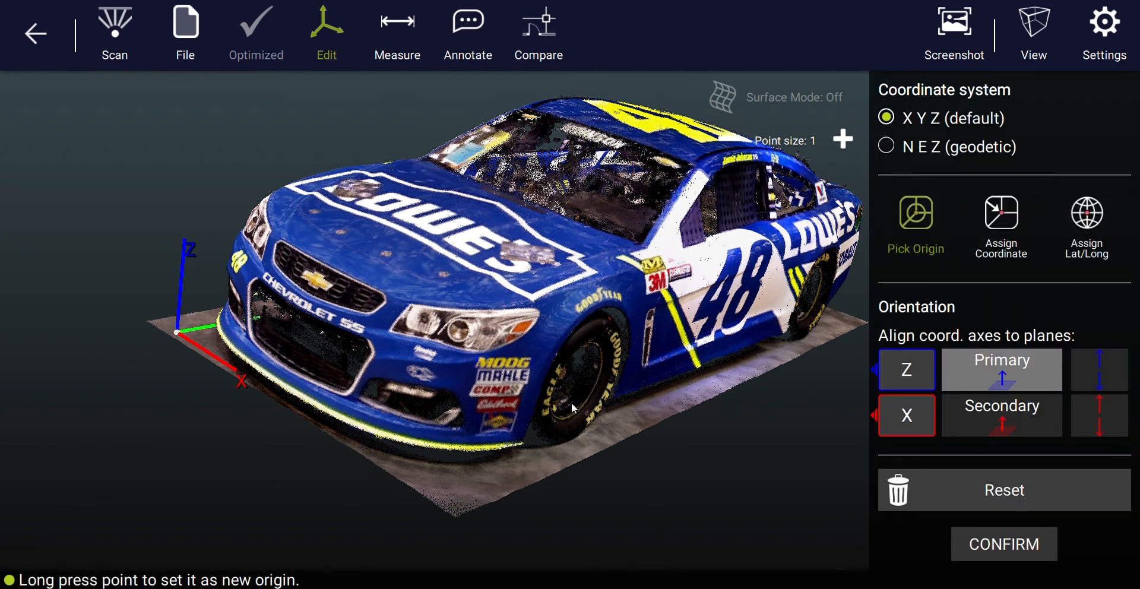
pyautogui.moveTo(453, 484); pyautogui.dragTo(536, 370)
pyautogui.moveTo(632, 324); pyautogui.dragTo(630, 385)
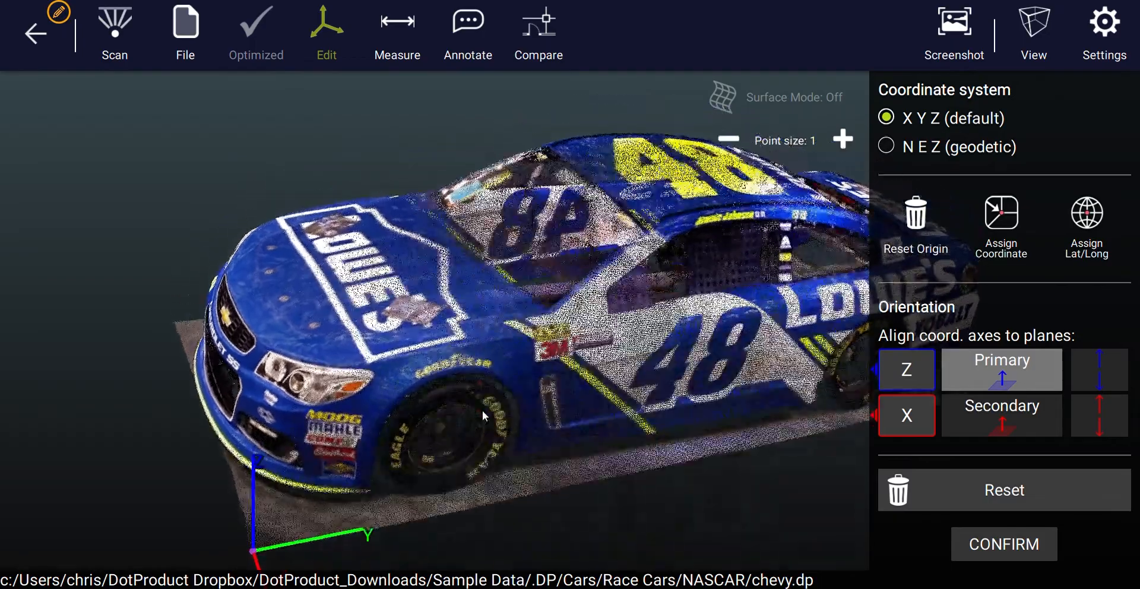
pyautogui.moveTo(309, 498); pyautogui.dragTo(452, 356, button='right')
pyautogui.moveTo(452, 356); pyautogui.dragTo(466, 371)
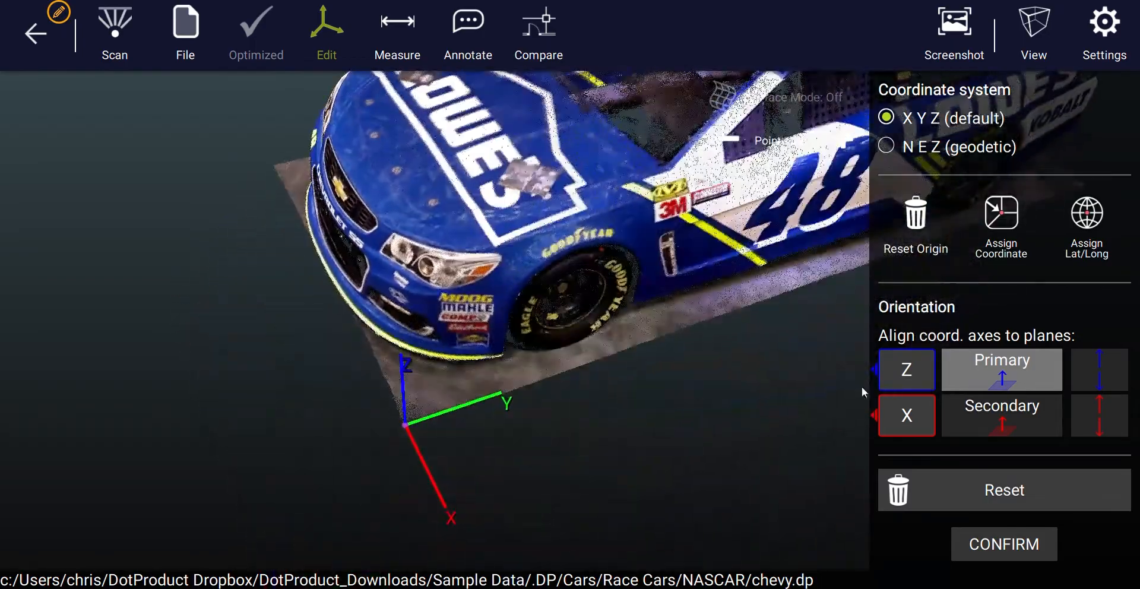
# Align the primary Z axis to the floor plane, using the floor patch at the car's far front corner.
pyautogui.click(1007, 365)
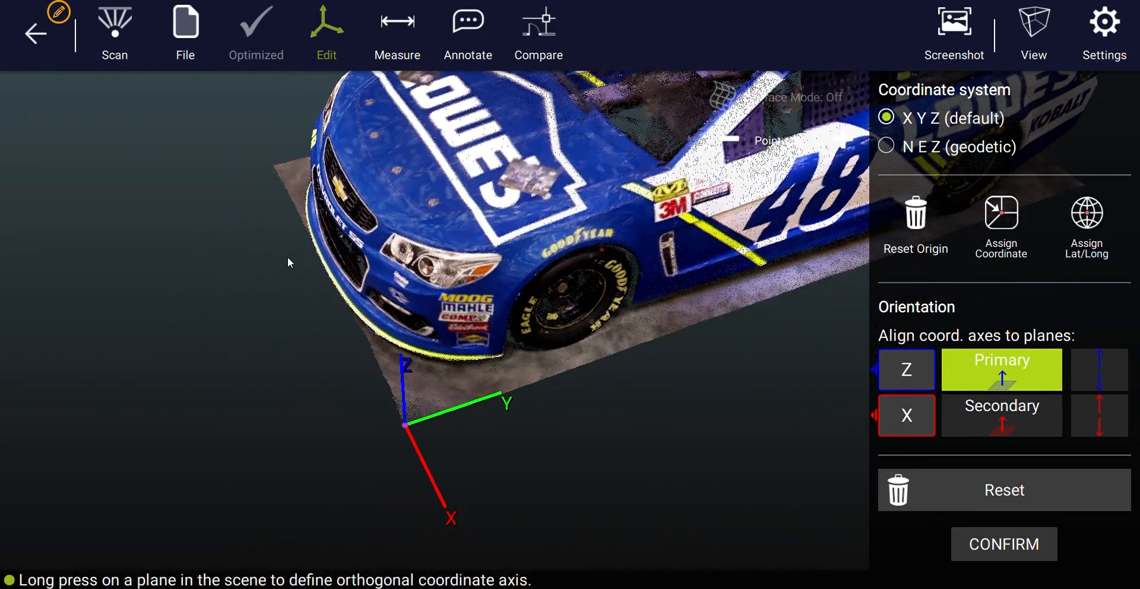
pyautogui.moveTo(293, 259); pyautogui.dragTo(456, 373)
pyautogui.scroll(4, 455, 372)
pyautogui.moveTo(362, 279); pyautogui.dragTo(606, 354, button='right')
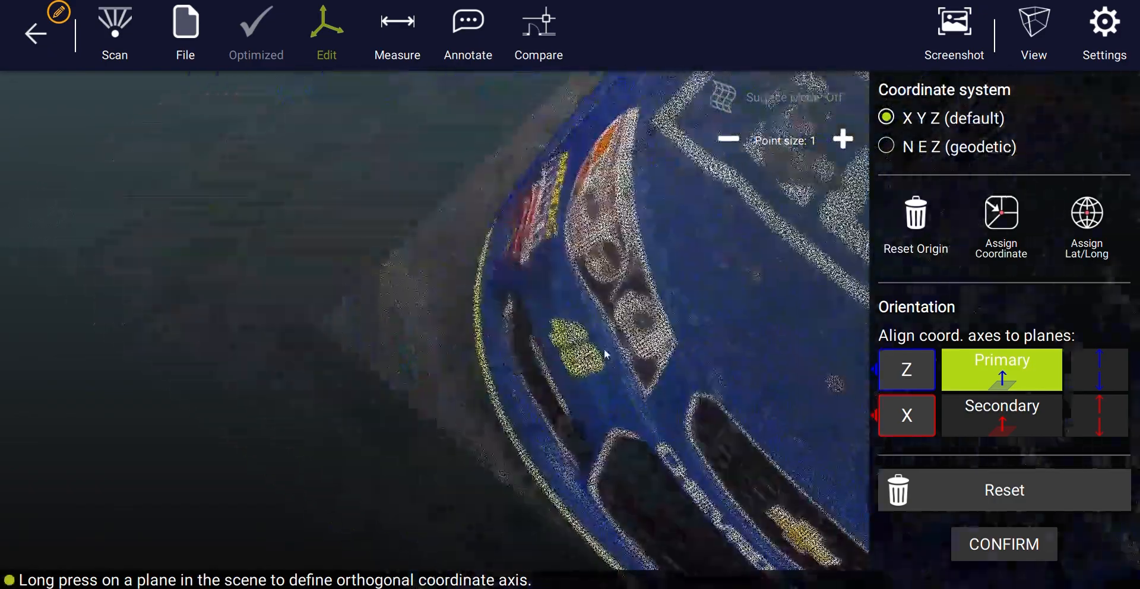
pyautogui.click(428, 318)
pyautogui.moveTo(428, 319); pyautogui.dragTo(521, 328)
pyautogui.scroll(-4, 521, 324)
pyautogui.moveTo(632, 399); pyautogui.dragTo(575, 409)
pyautogui.scroll(2, 594, 405)
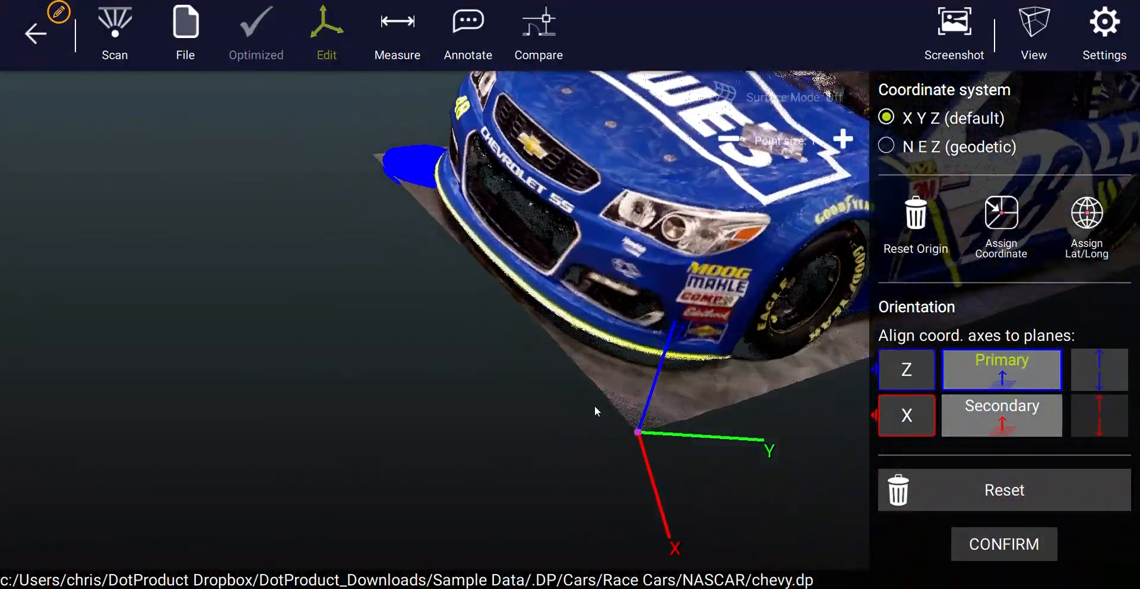
# Align the secondary axis to the car's side, using the door area with the number 48 as the plane.
pyautogui.moveTo(653, 323); pyautogui.dragTo(553, 340)
pyautogui.click(994, 419)
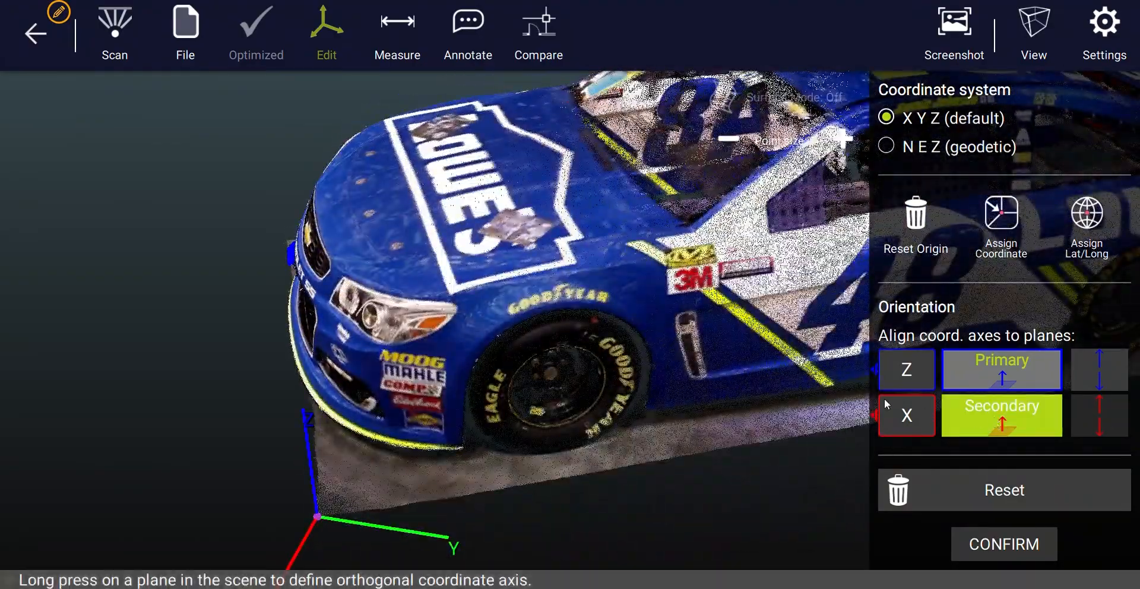
pyautogui.moveTo(845, 402); pyautogui.dragTo(558, 387, button='right')
pyautogui.scroll(-3, 558, 387)
pyautogui.moveTo(615, 366); pyautogui.dragTo(609, 430, button='right')
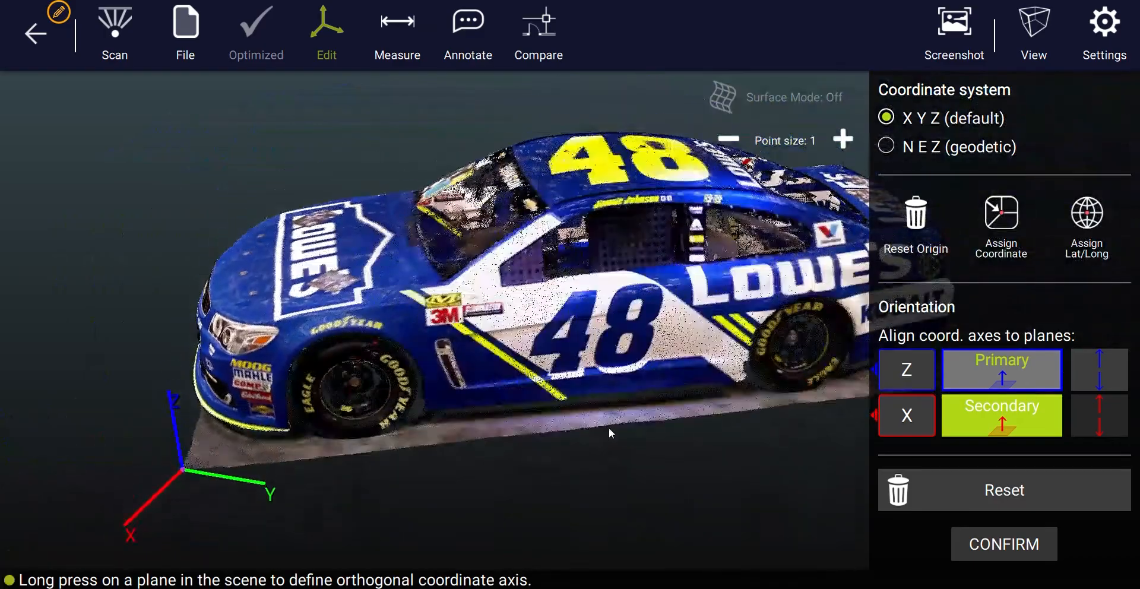
pyautogui.moveTo(609, 431); pyautogui.dragTo(617, 339)
pyautogui.scroll(2, 620, 303)
pyautogui.click(622, 295)
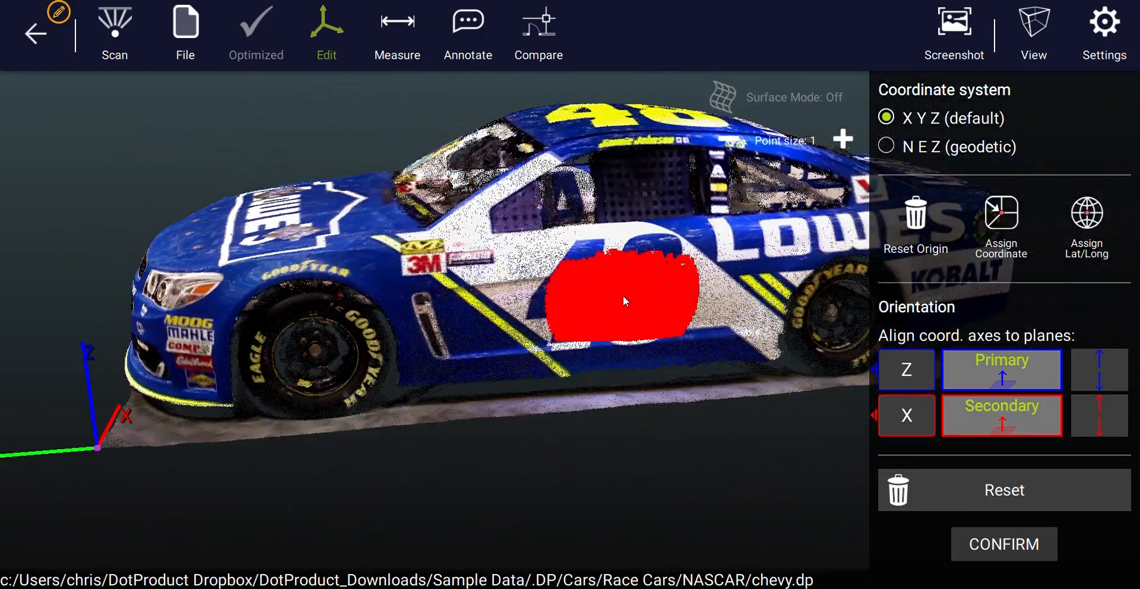
# Change the secondary alignment axis to Y and confirm the user-defined coordinate system as active.
pyautogui.moveTo(298, 383); pyautogui.dragTo(529, 454)
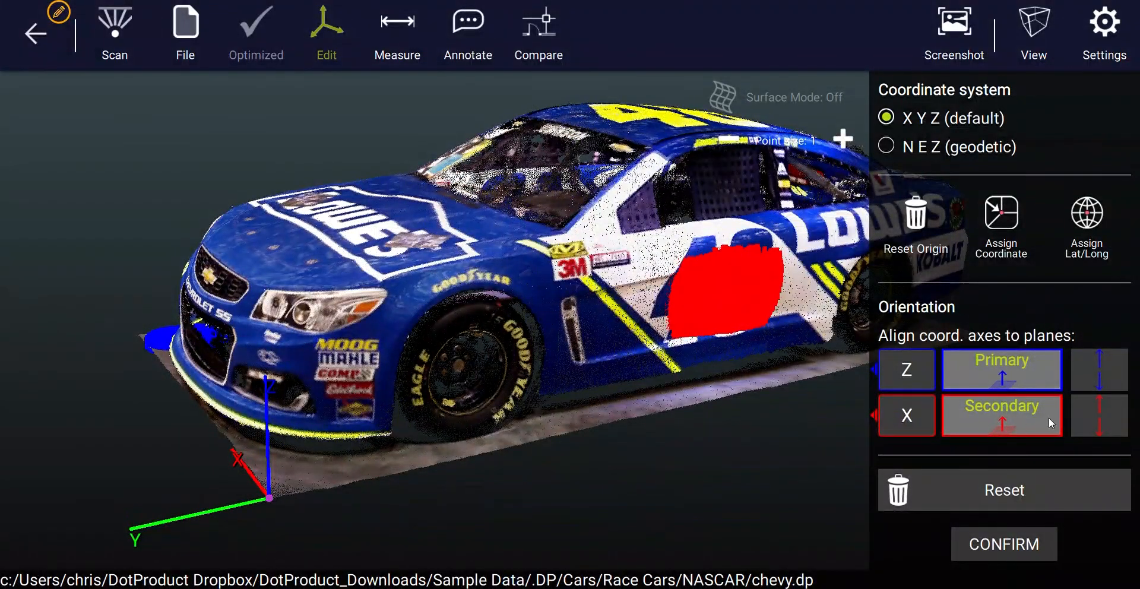
pyautogui.click(901, 421)
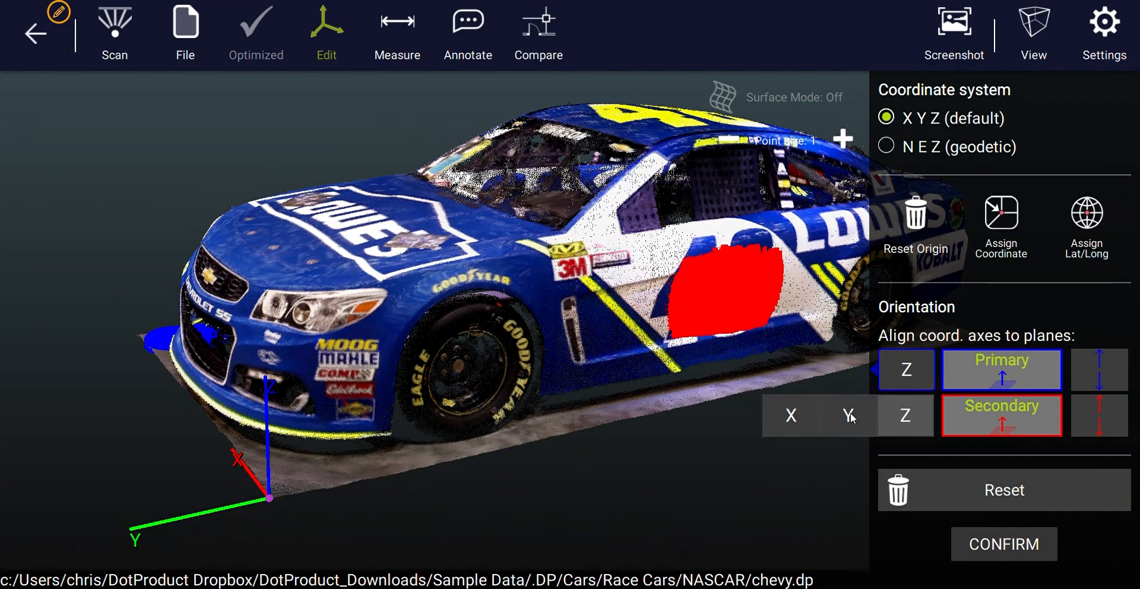
pyautogui.click(852, 417)
pyautogui.moveTo(460, 429); pyautogui.dragTo(597, 486)
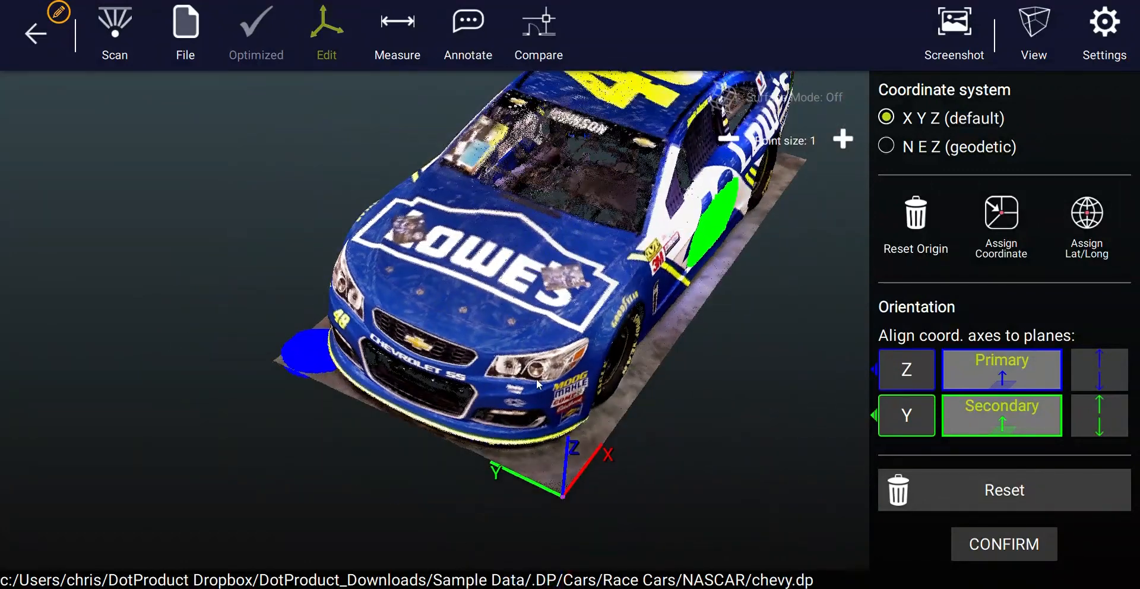
pyautogui.moveTo(537, 383); pyautogui.dragTo(598, 424)
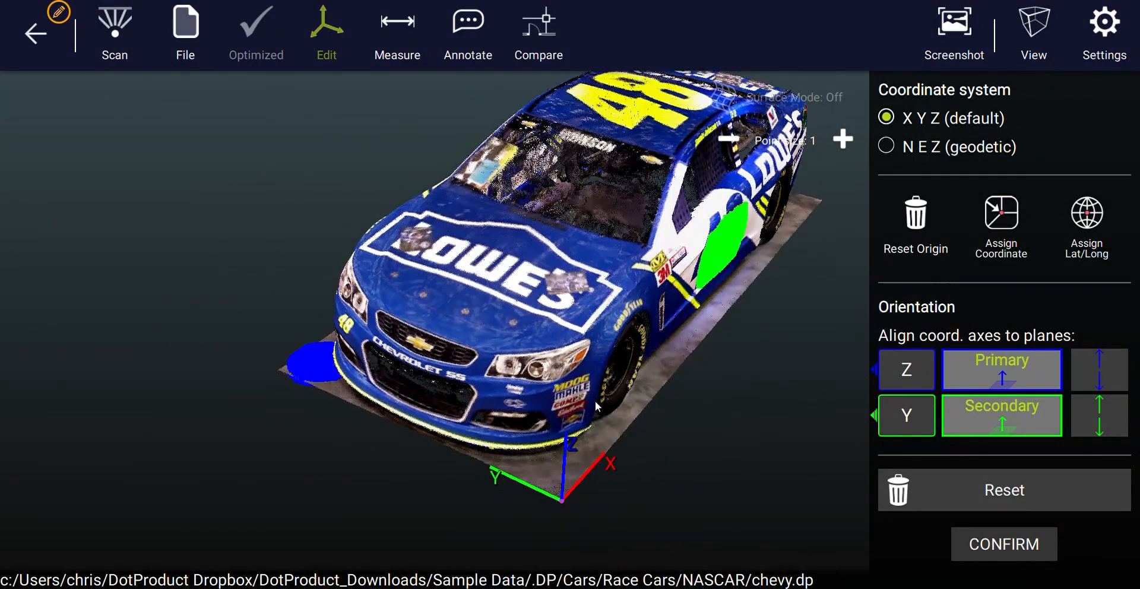
pyautogui.click(1009, 543)
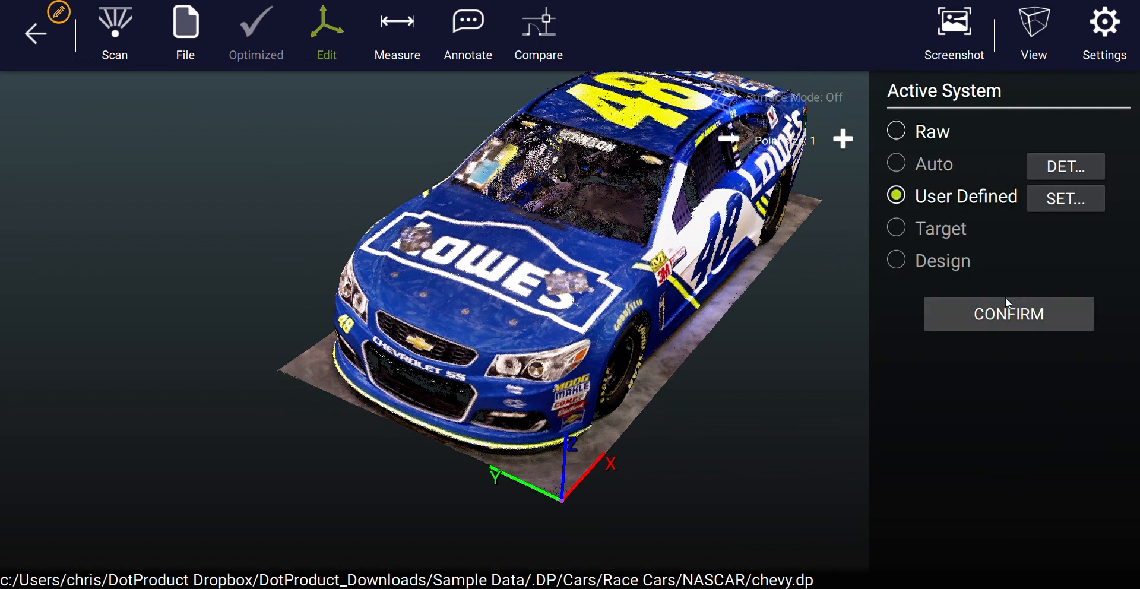
pyautogui.click(1023, 323)
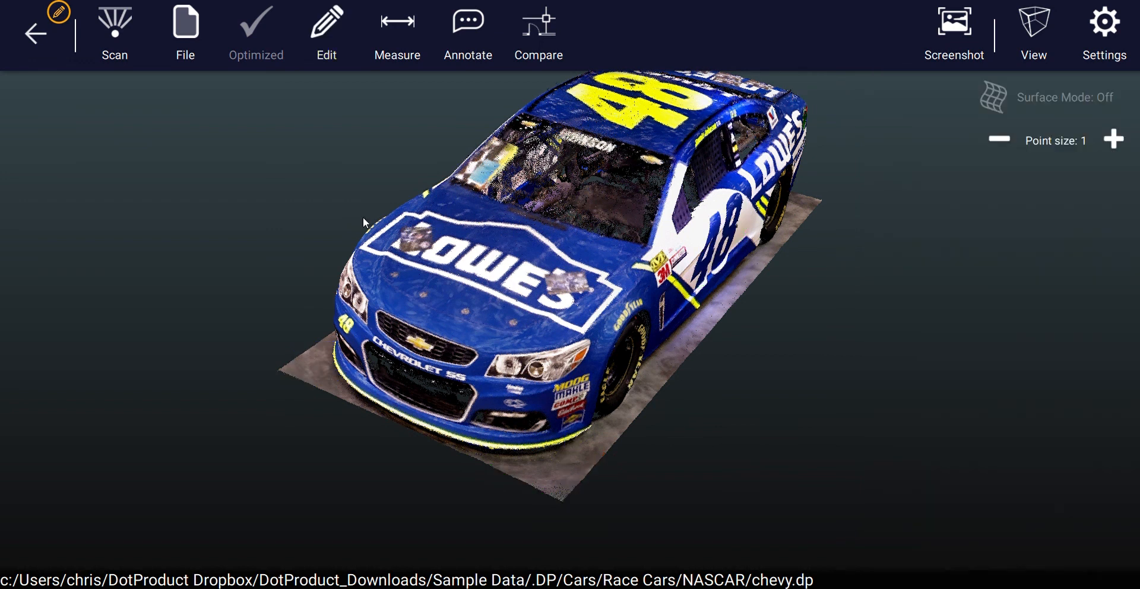
# Measure the distance from the floor beside the front wheel to the LOWE'S lettering on the hood.
pyautogui.click(394, 34)
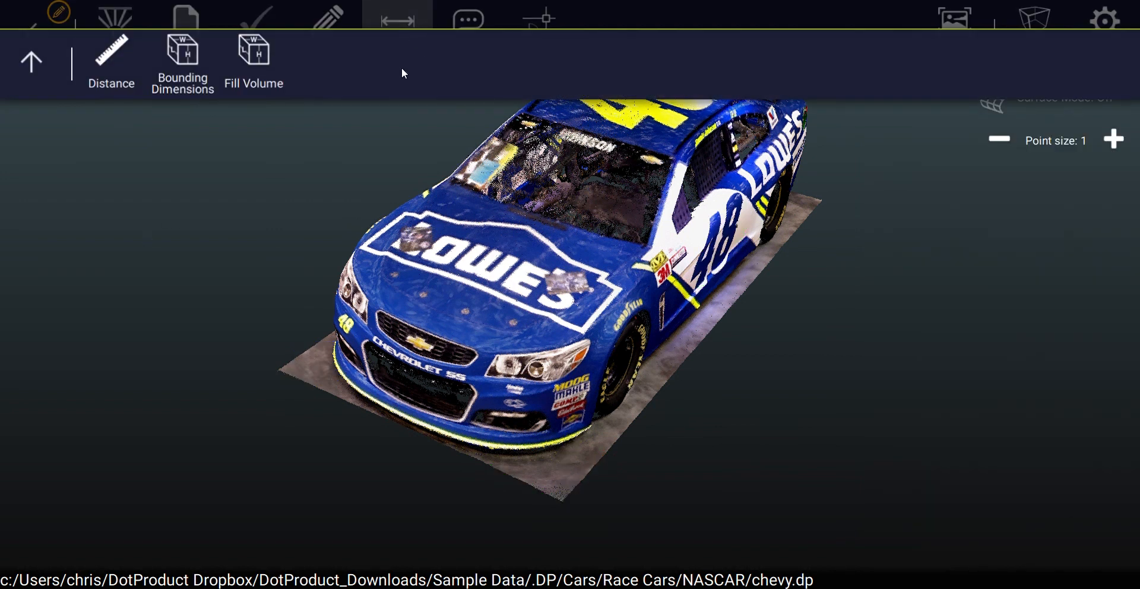
pyautogui.click(111, 65)
pyautogui.moveTo(521, 395); pyautogui.dragTo(496, 422)
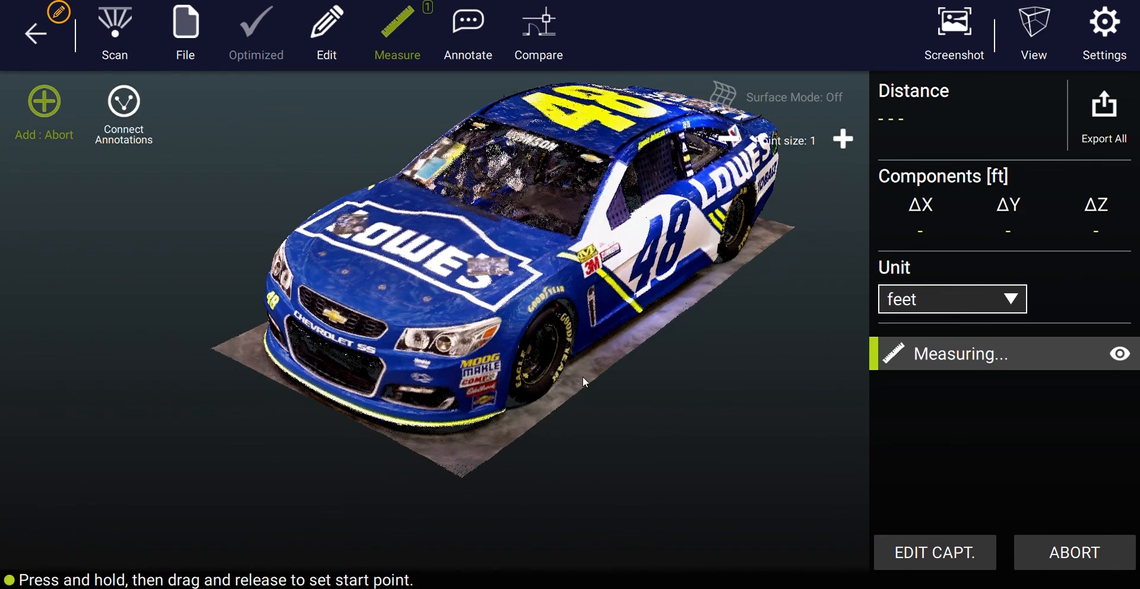
pyautogui.moveTo(585, 373); pyautogui.dragTo(585, 373)
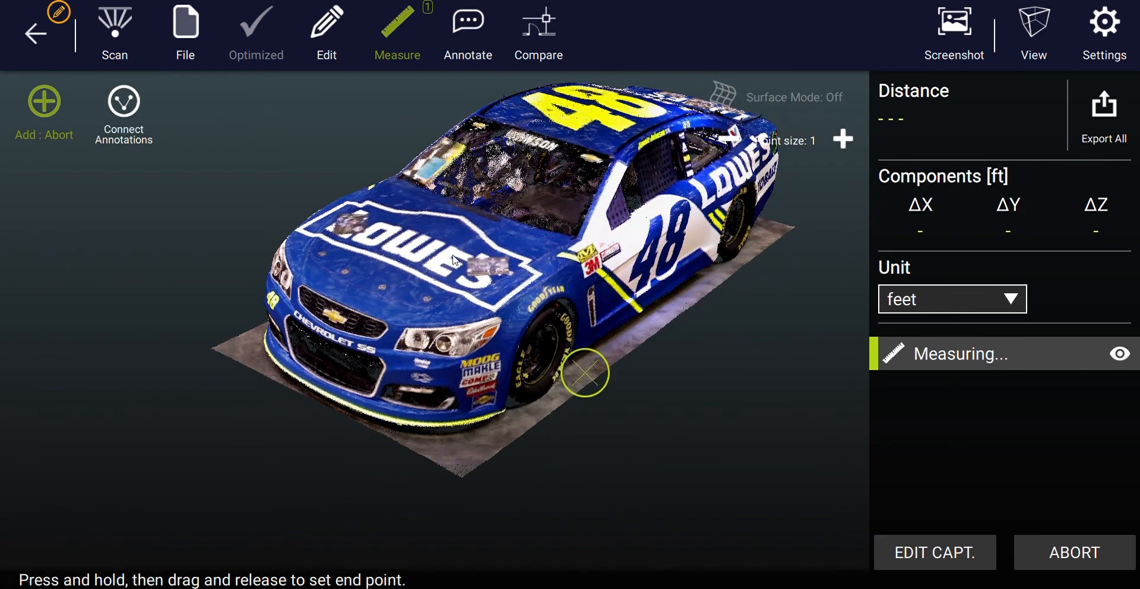
pyautogui.moveTo(431, 251); pyautogui.dragTo(431, 251)
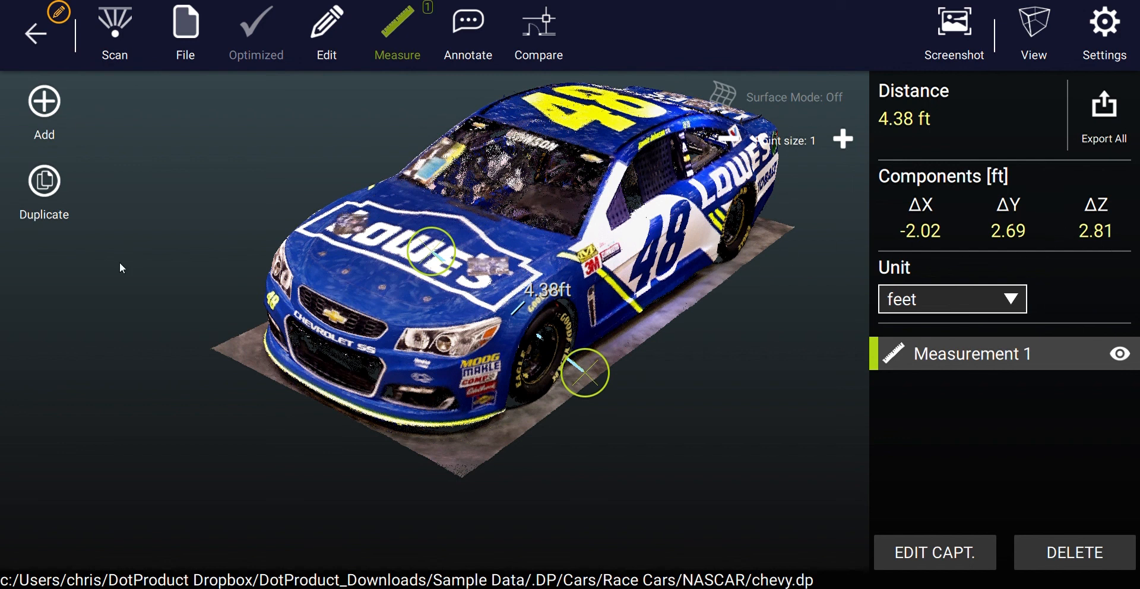
# Add a second distance measurement from the floor beside the door to the yellow 48 on the roof.
pyautogui.click(45, 104)
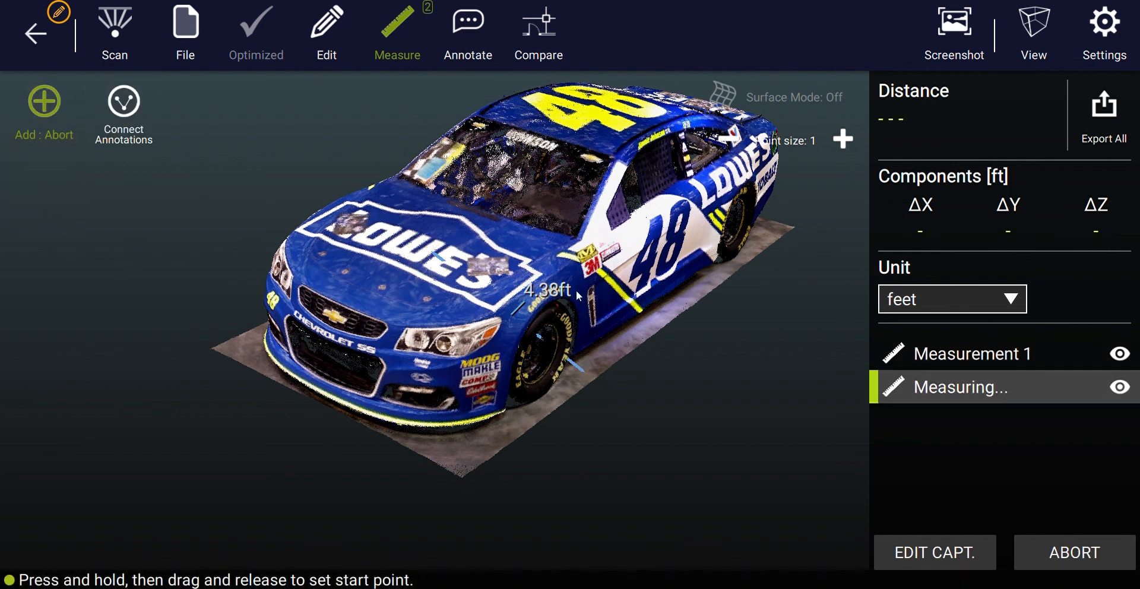
pyautogui.moveTo(687, 307); pyautogui.dragTo(682, 301)
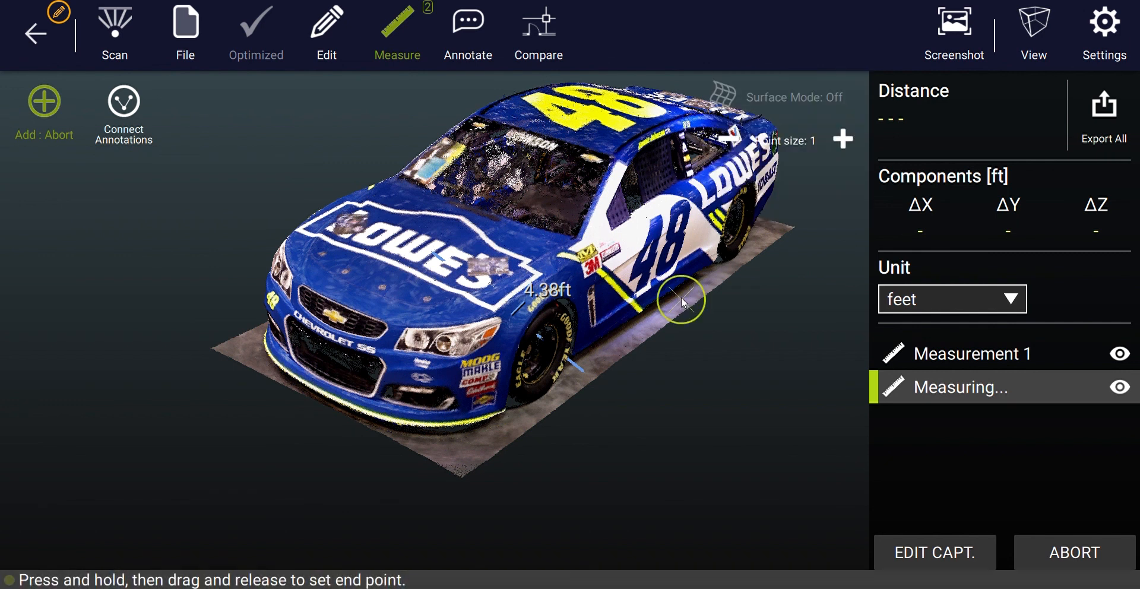
pyautogui.moveTo(591, 109); pyautogui.dragTo(590, 105)
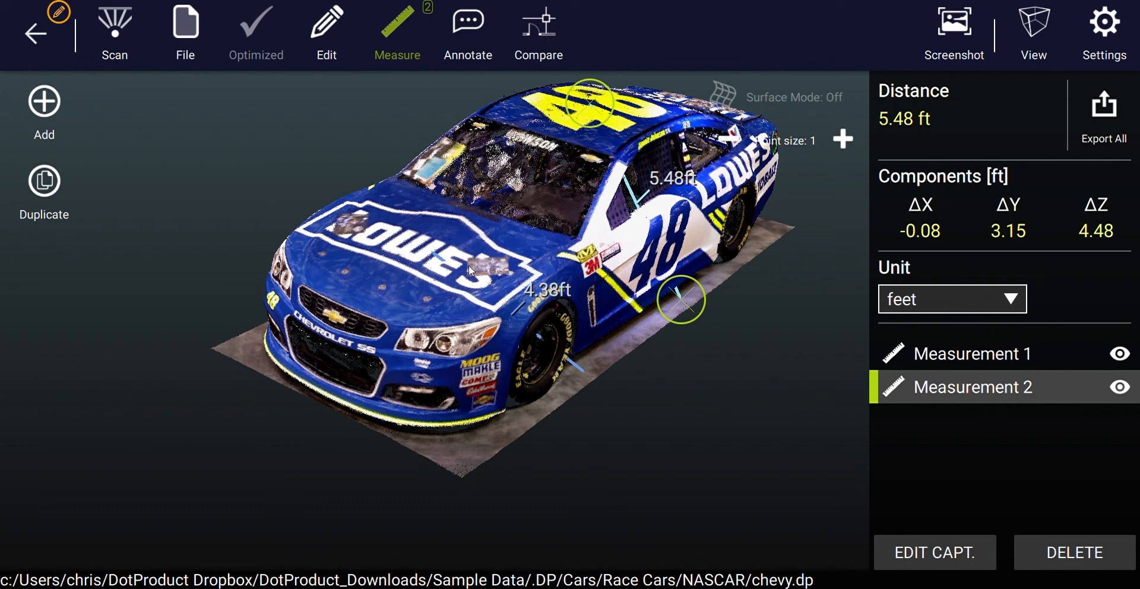
# Add a plane annotation on the floor, placed beside the car's front wheel.
pyautogui.click(470, 46)
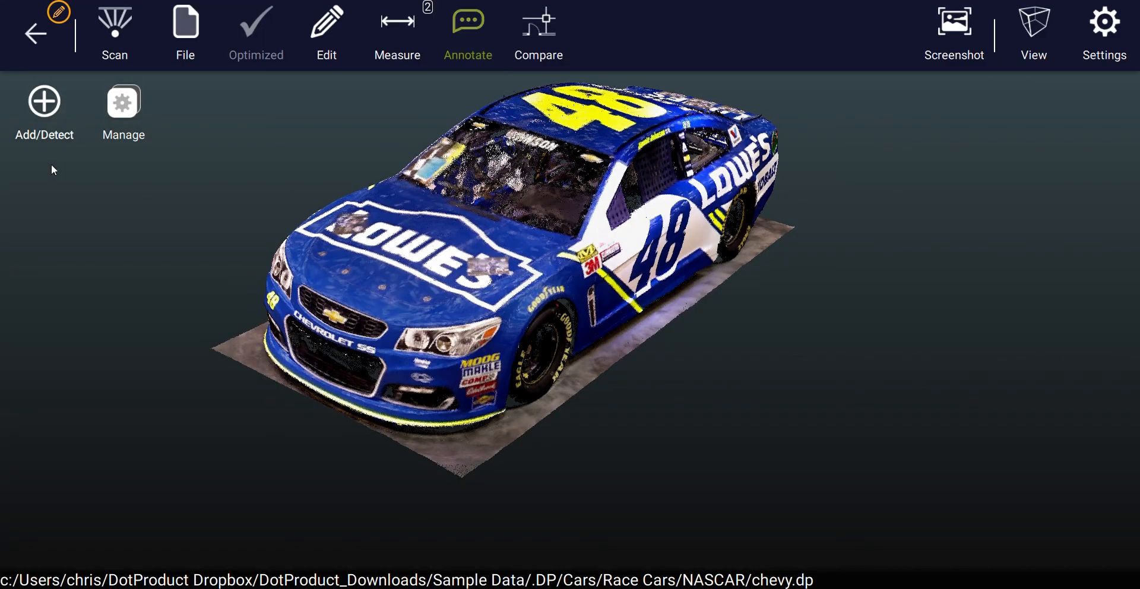
pyautogui.click(44, 106)
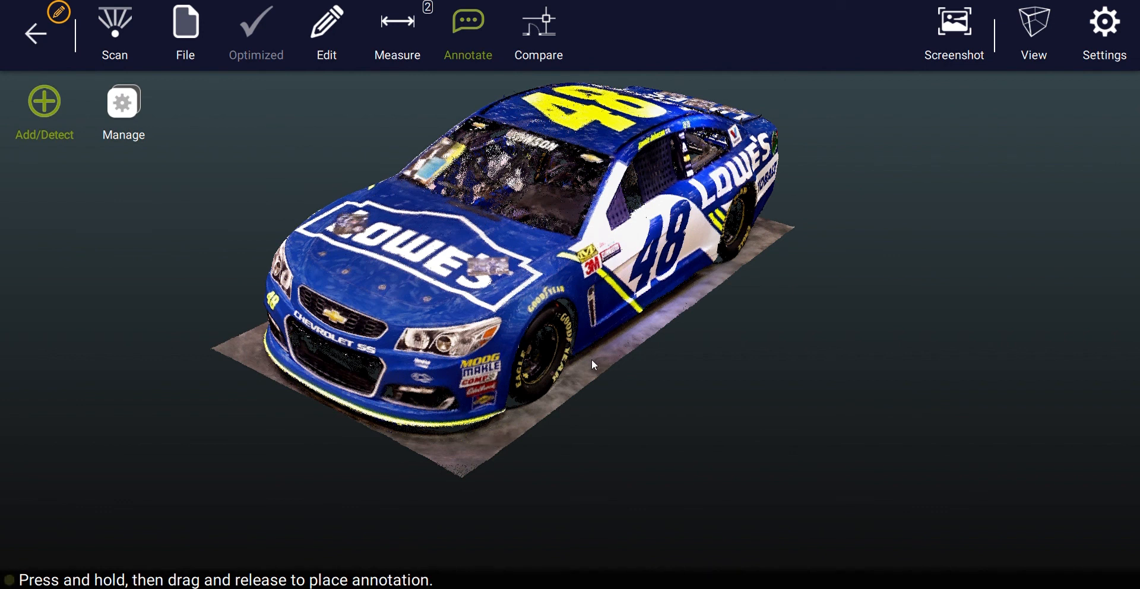
pyautogui.moveTo(591, 359); pyautogui.dragTo(593, 359)
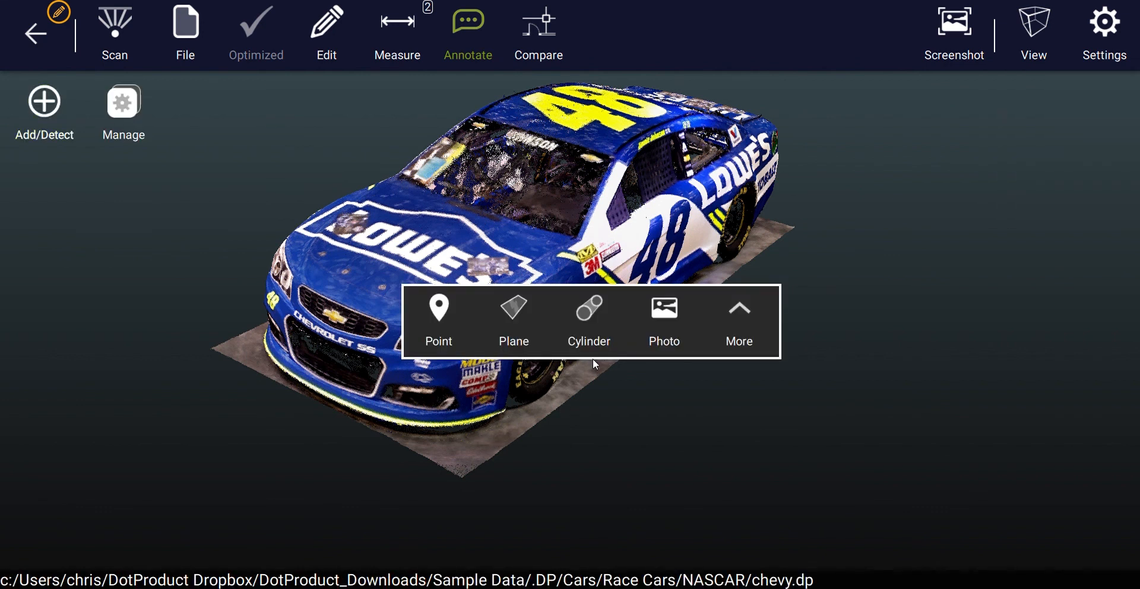
pyautogui.click(514, 315)
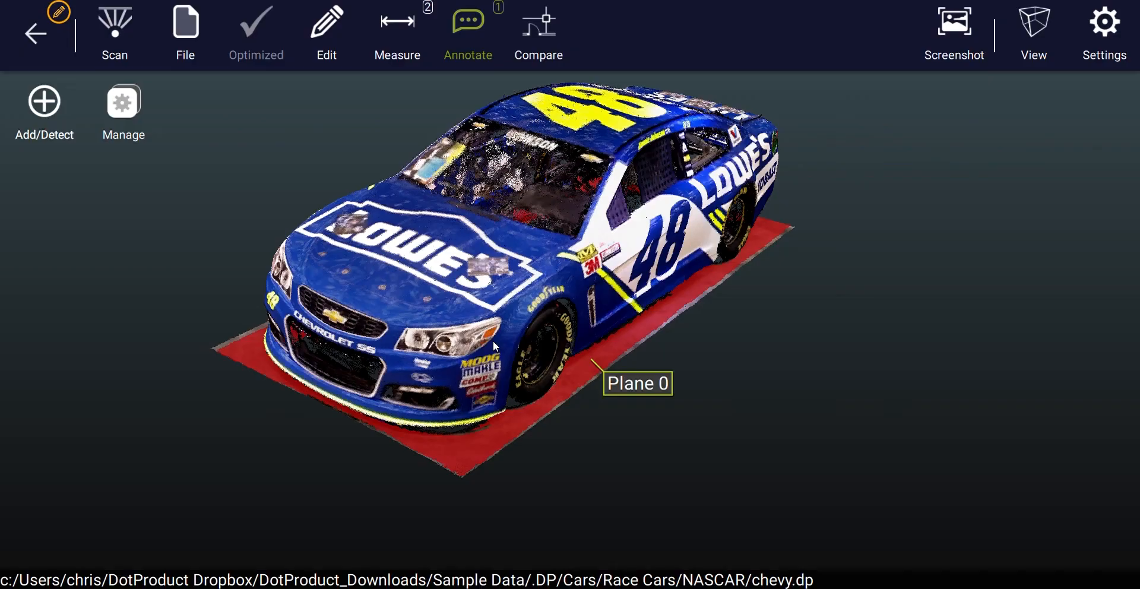
pyautogui.moveTo(463, 291); pyautogui.dragTo(725, 294)
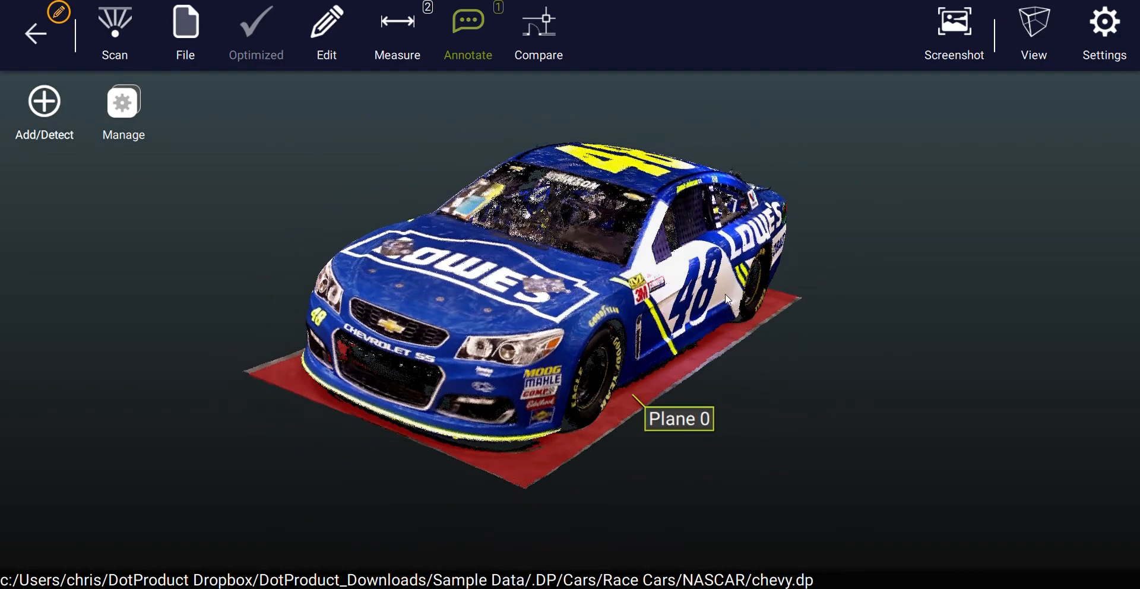
pyautogui.moveTo(778, 351); pyautogui.dragTo(514, 295)
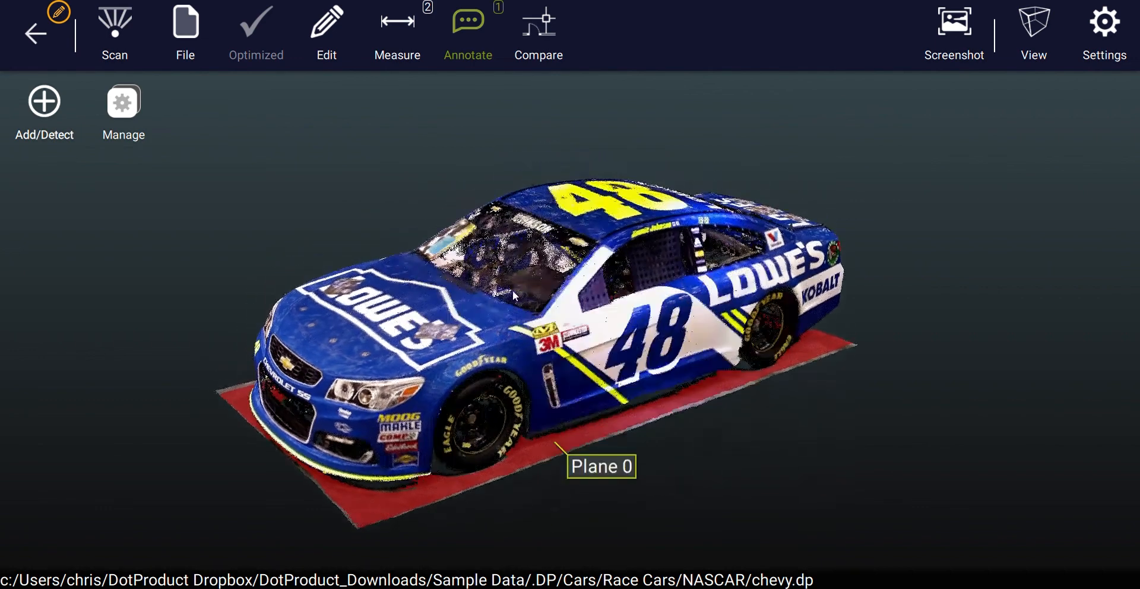
pyautogui.moveTo(539, 241); pyautogui.dragTo(600, 244)
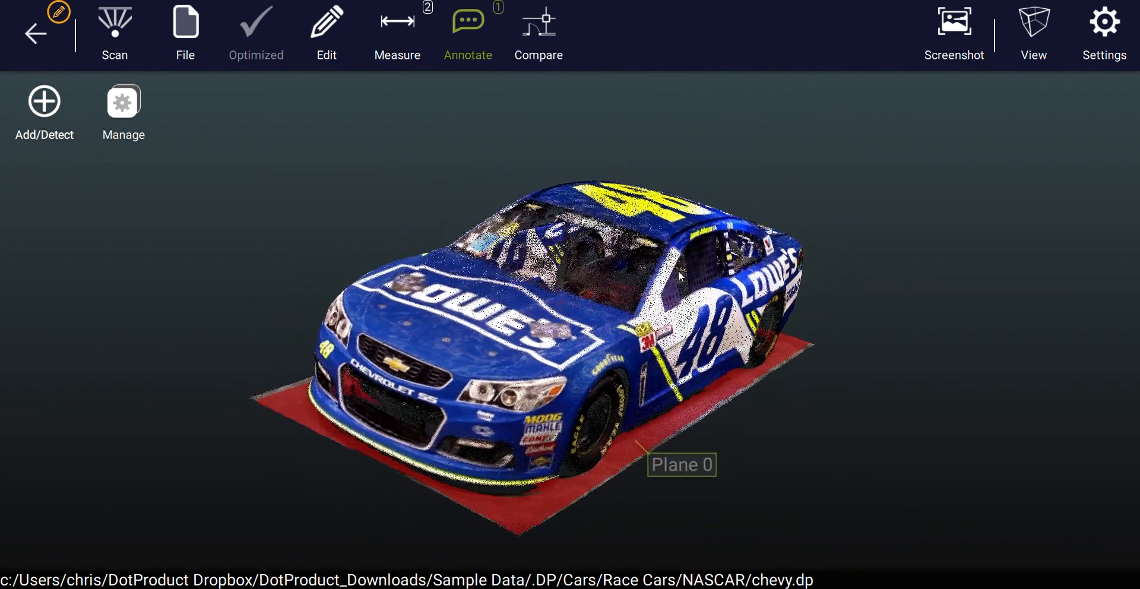
# Add a third distance measurement from the Plane 0 floor annotation to the LOWE'S lettering on the hood.
pyautogui.click(407, 51)
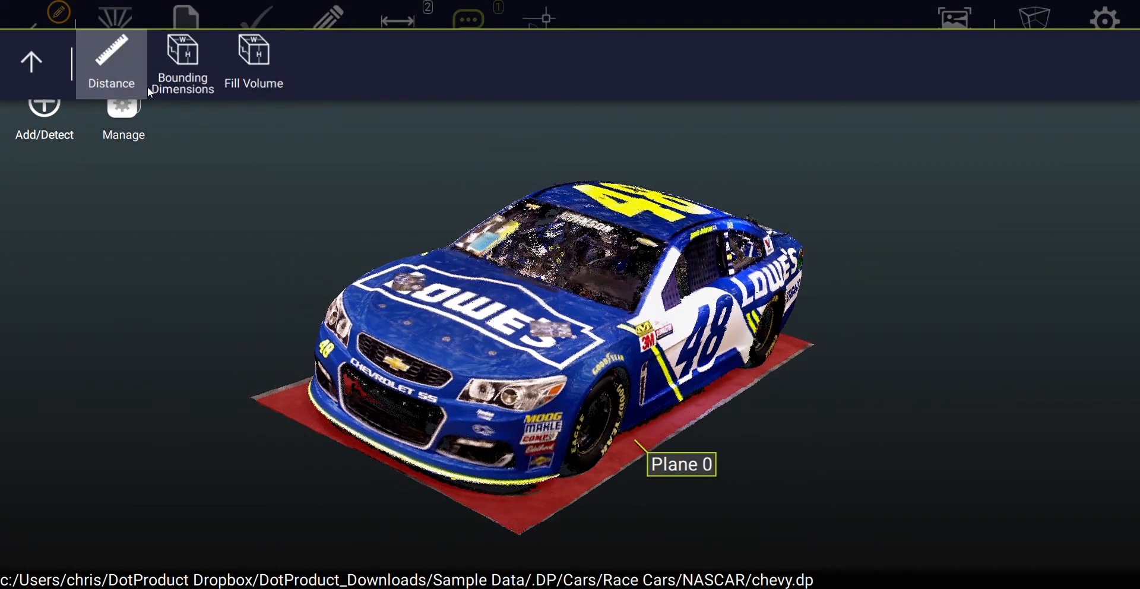
pyautogui.click(124, 74)
pyautogui.moveTo(579, 420); pyautogui.dragTo(513, 444)
pyautogui.moveTo(513, 444); pyautogui.dragTo(641, 342, button='right')
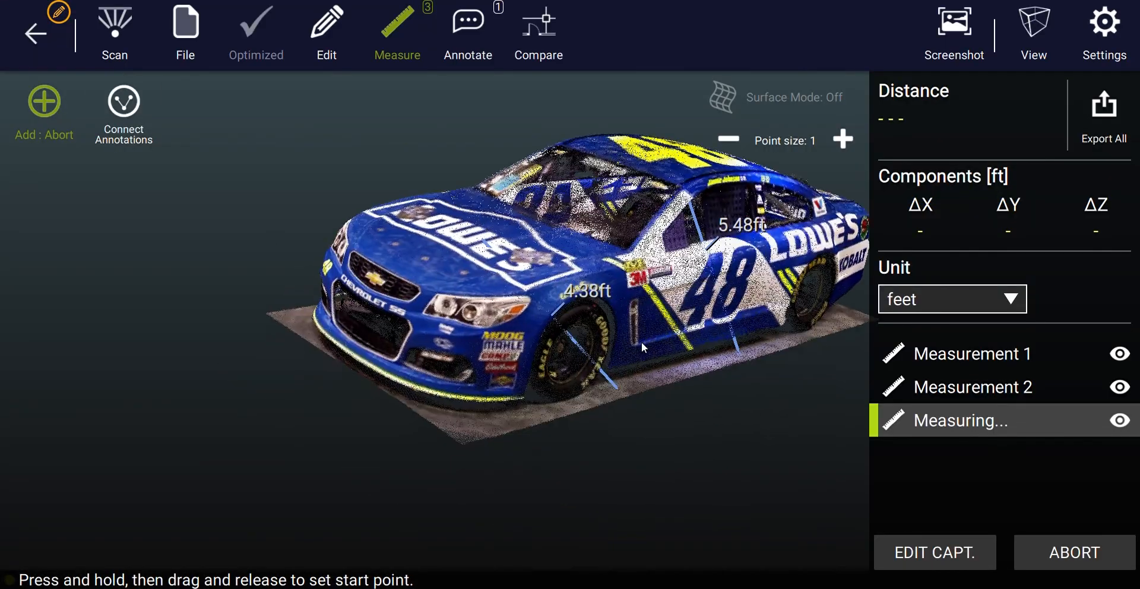
pyautogui.moveTo(641, 342); pyautogui.dragTo(479, 454)
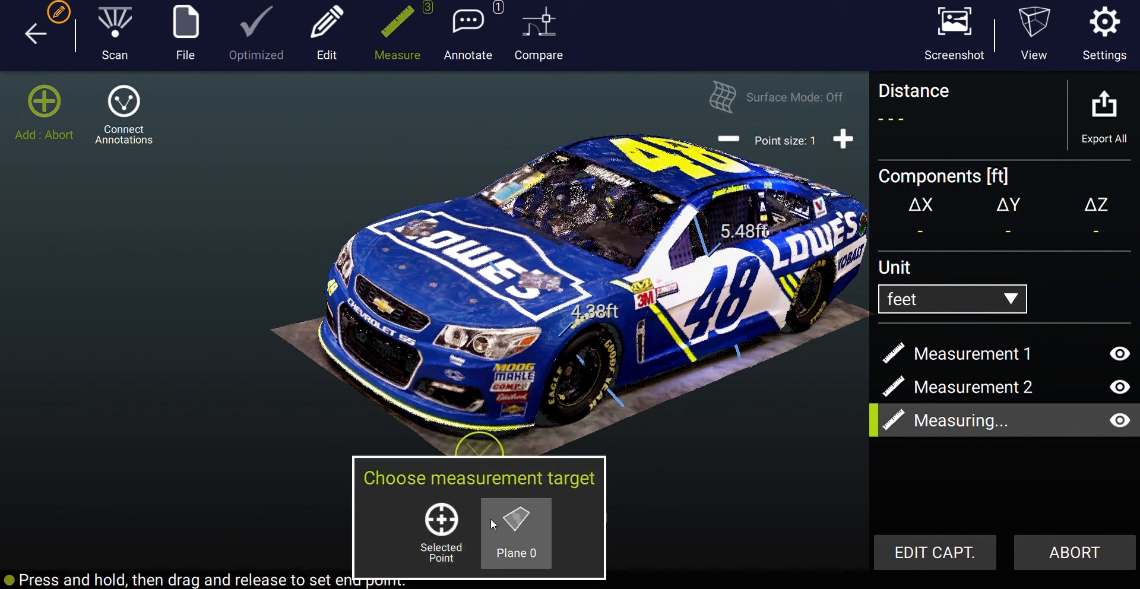
pyautogui.click(523, 526)
pyautogui.moveTo(485, 331); pyautogui.dragTo(485, 331)
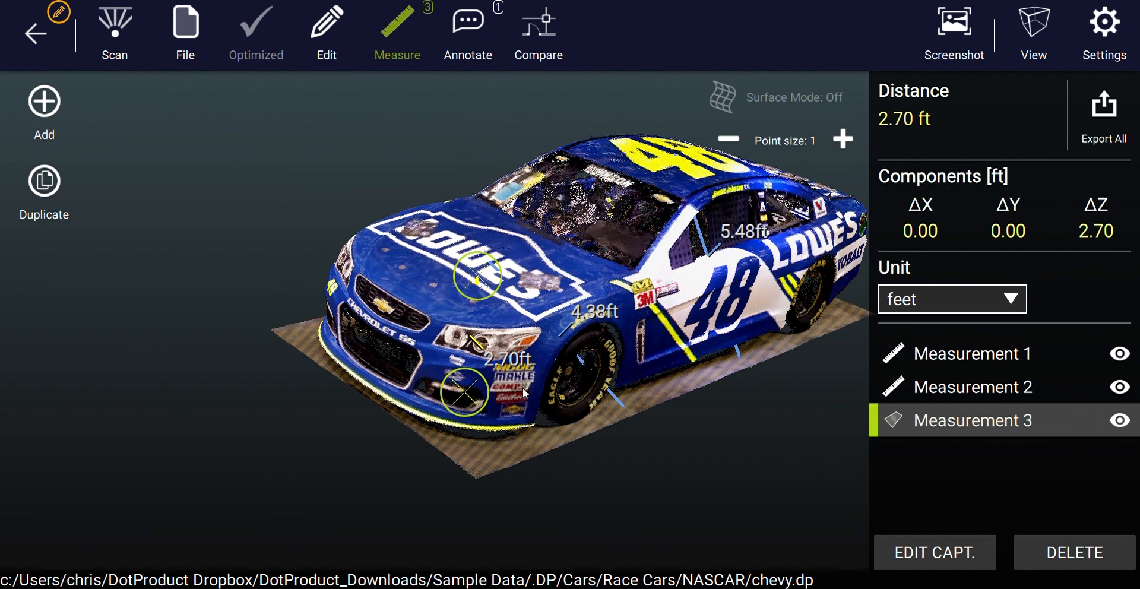
# Move the plane measurement's upper end point across the hood and up onto the roof beside the yellow 48.
pyautogui.moveTo(487, 276); pyautogui.dragTo(605, 262)
pyautogui.moveTo(661, 389); pyautogui.dragTo(813, 397)
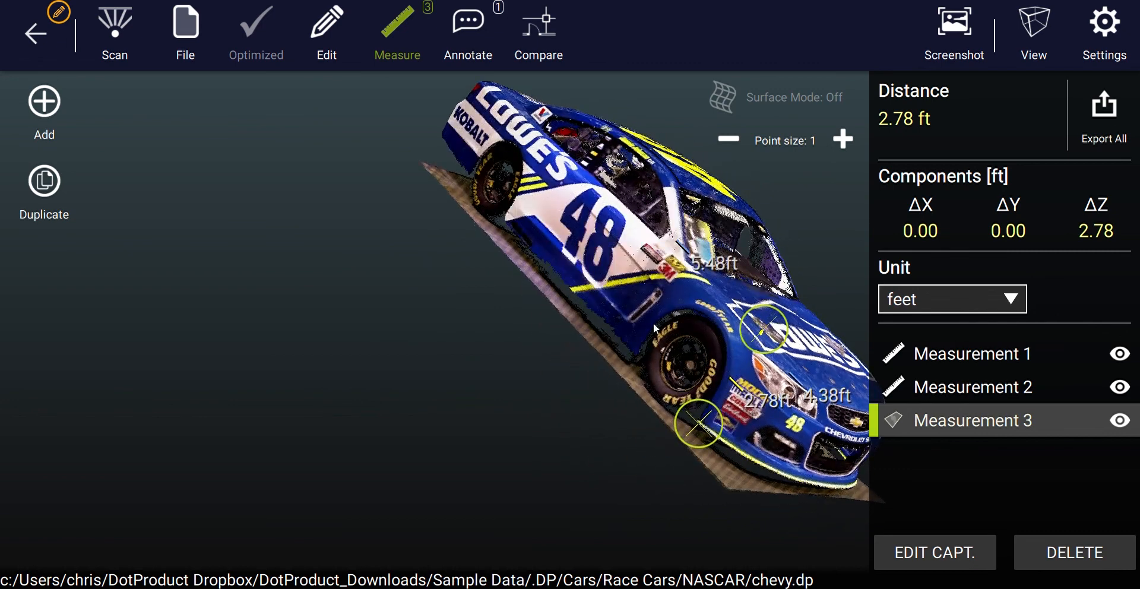
pyautogui.moveTo(653, 328); pyautogui.dragTo(466, 386)
pyautogui.moveTo(706, 399); pyautogui.dragTo(598, 164)
# Move the plane measurement's upper end point from the roof to the corner of the rear deck.
pyautogui.moveTo(612, 412); pyautogui.dragTo(452, 186)
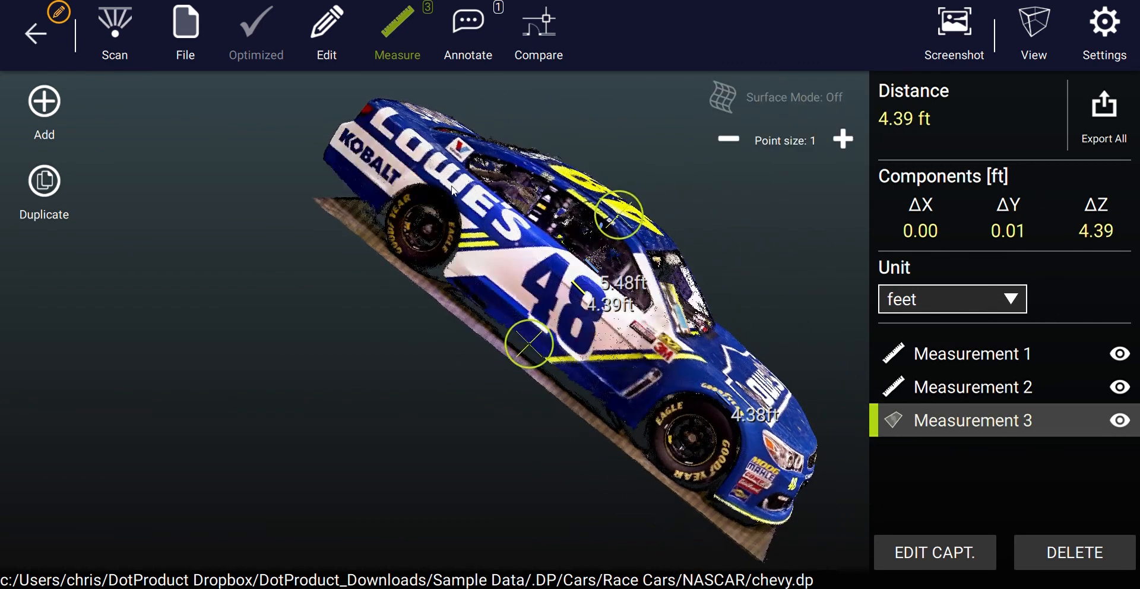
pyautogui.moveTo(492, 223); pyautogui.dragTo(555, 239)
pyautogui.moveTo(538, 276); pyautogui.dragTo(355, 167)
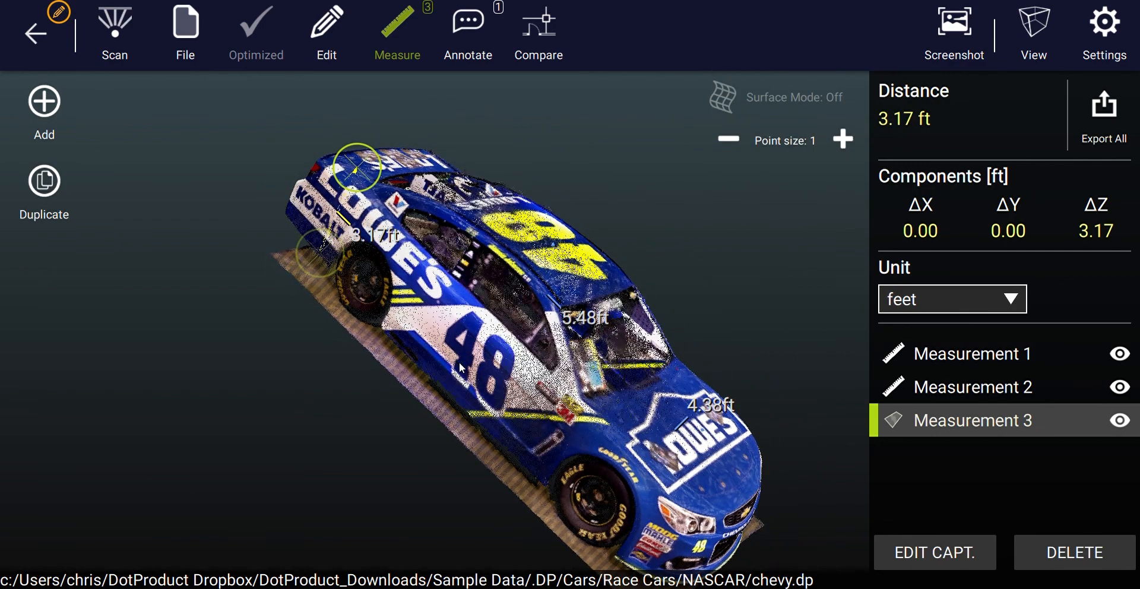
# Move the plane measurement's upper end point across the rear deck's LOWE'S lettering and onto the roof by the yellow 48.
pyautogui.moveTo(459, 363); pyautogui.dragTo(641, 362)
pyautogui.moveTo(294, 196); pyautogui.dragTo(338, 309)
pyautogui.moveTo(339, 309); pyautogui.dragTo(516, 241, button='right')
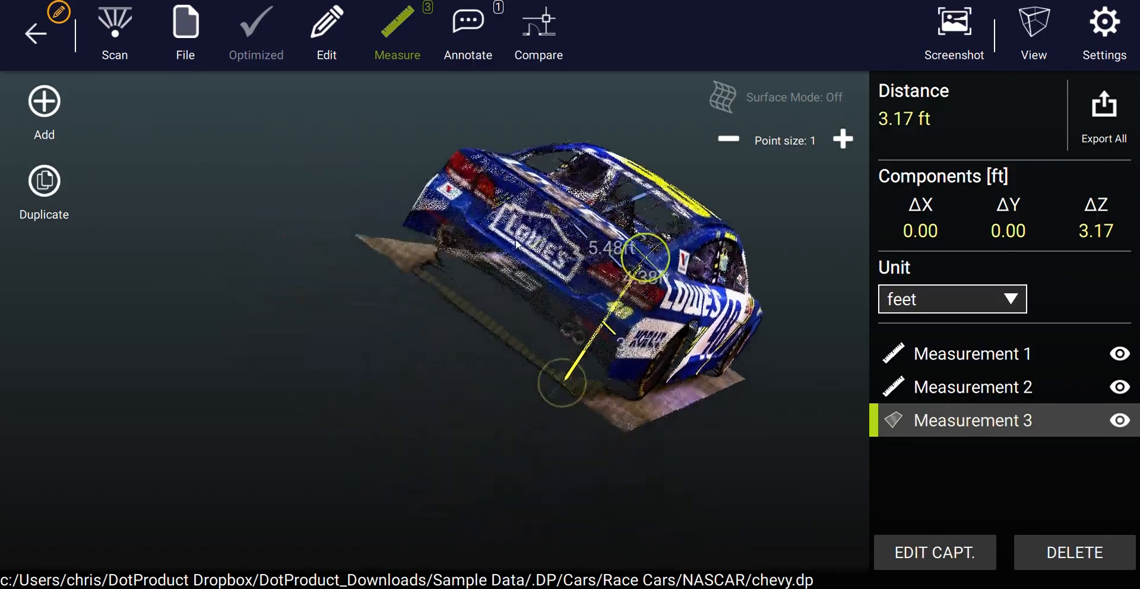
pyautogui.moveTo(515, 243); pyautogui.dragTo(648, 369)
pyautogui.moveTo(721, 410); pyautogui.dragTo(685, 412)
pyautogui.moveTo(686, 412); pyautogui.dragTo(616, 283, button='right')
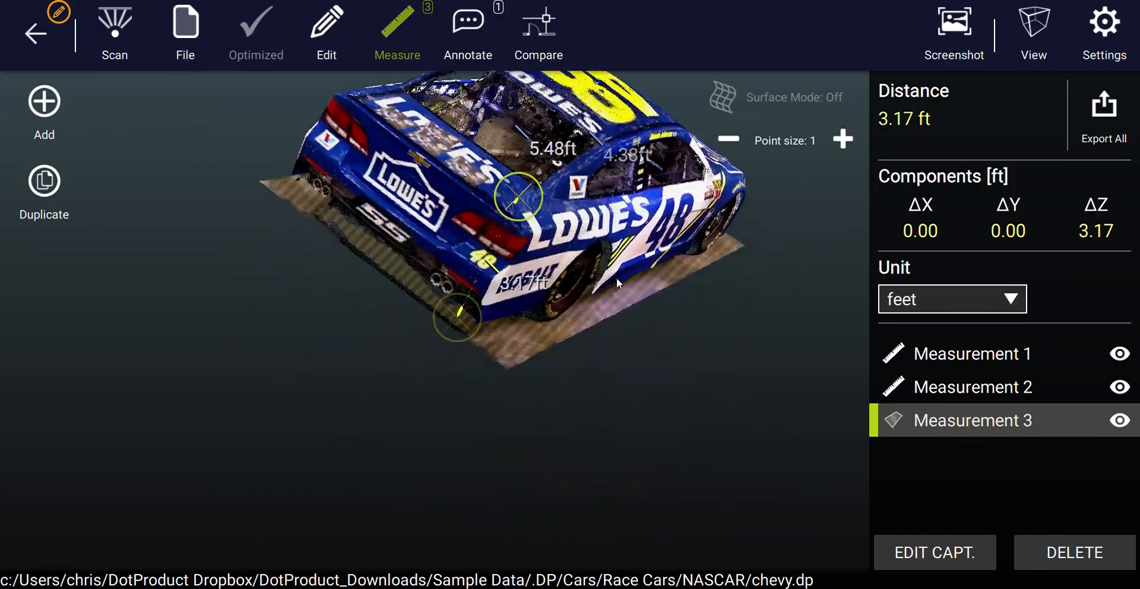
pyautogui.moveTo(616, 282); pyautogui.dragTo(443, 404)
pyautogui.scroll(3, 530, 369)
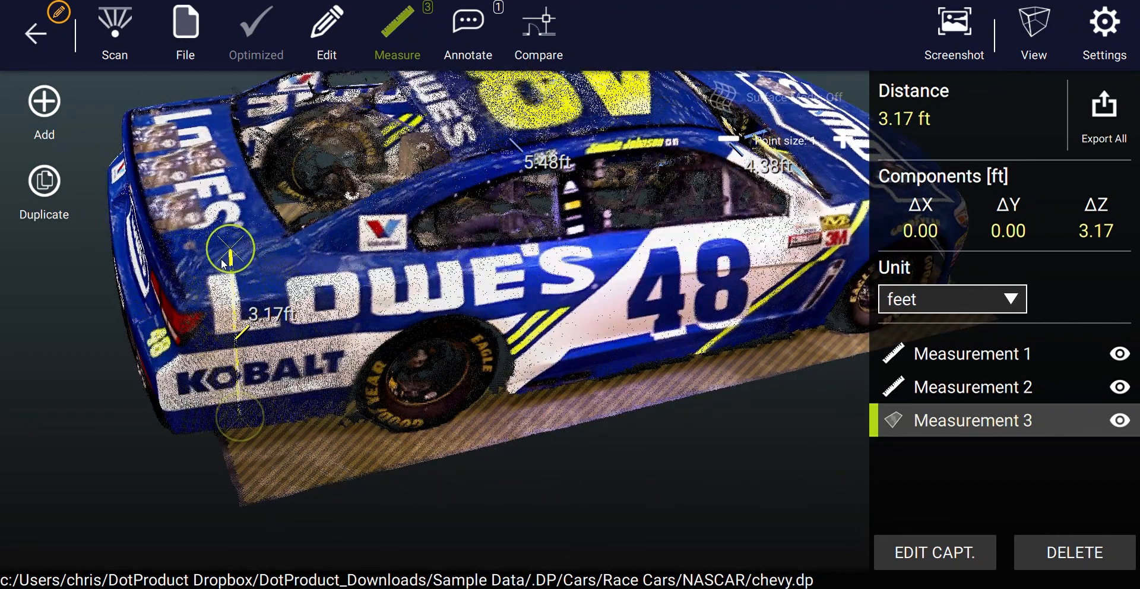
pyautogui.moveTo(235, 259); pyautogui.dragTo(200, 148)
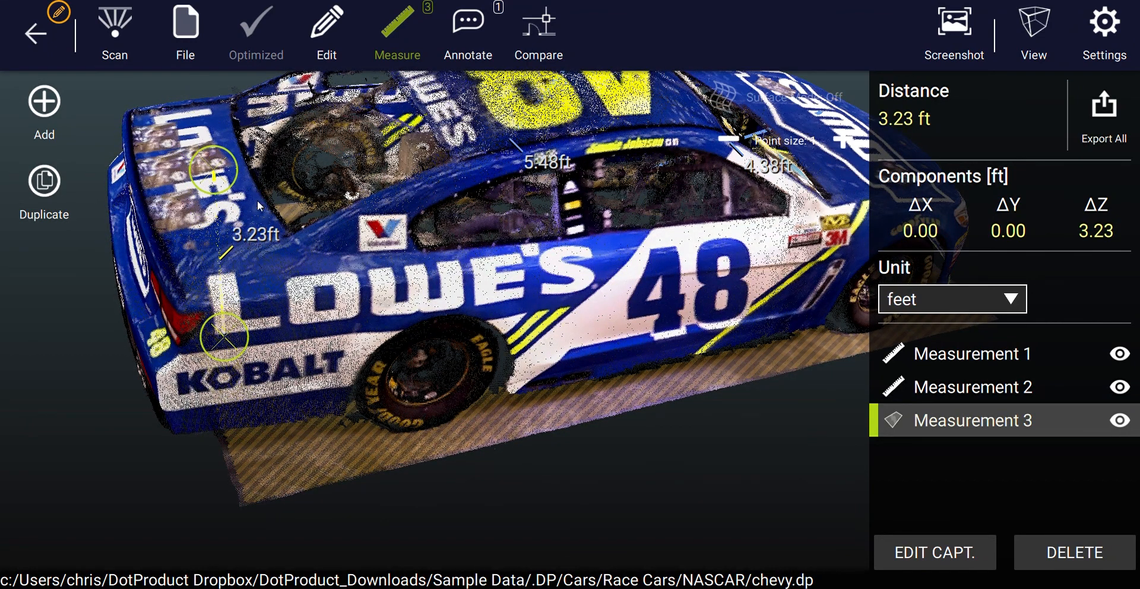
pyautogui.moveTo(247, 178); pyautogui.dragTo(543, 116)
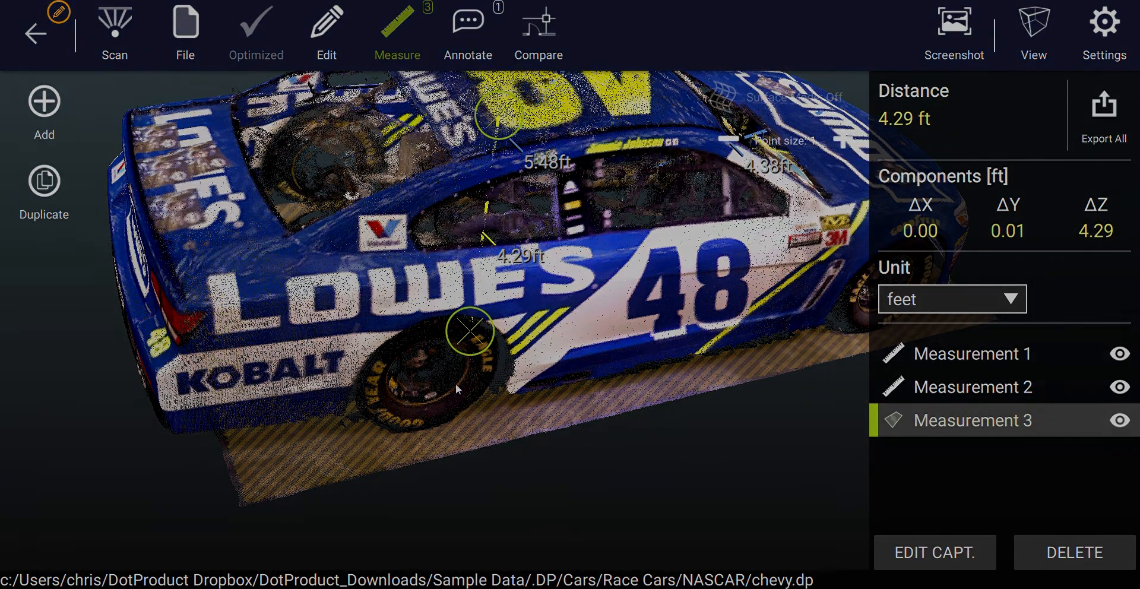